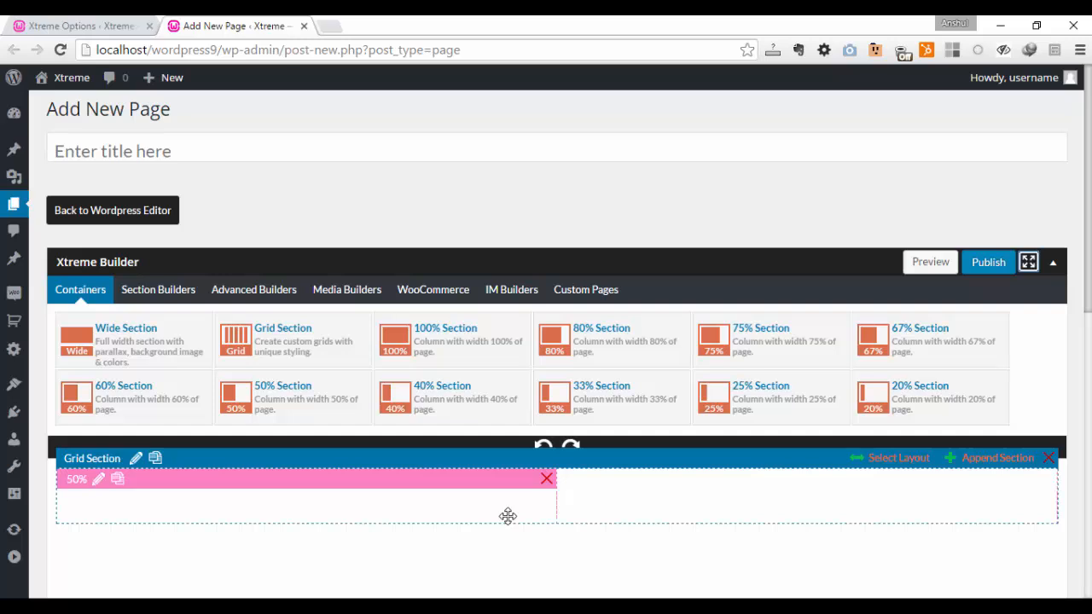
- Append two more cells to the grid section and save it with a minimum grid element height of 250
click(979, 459)
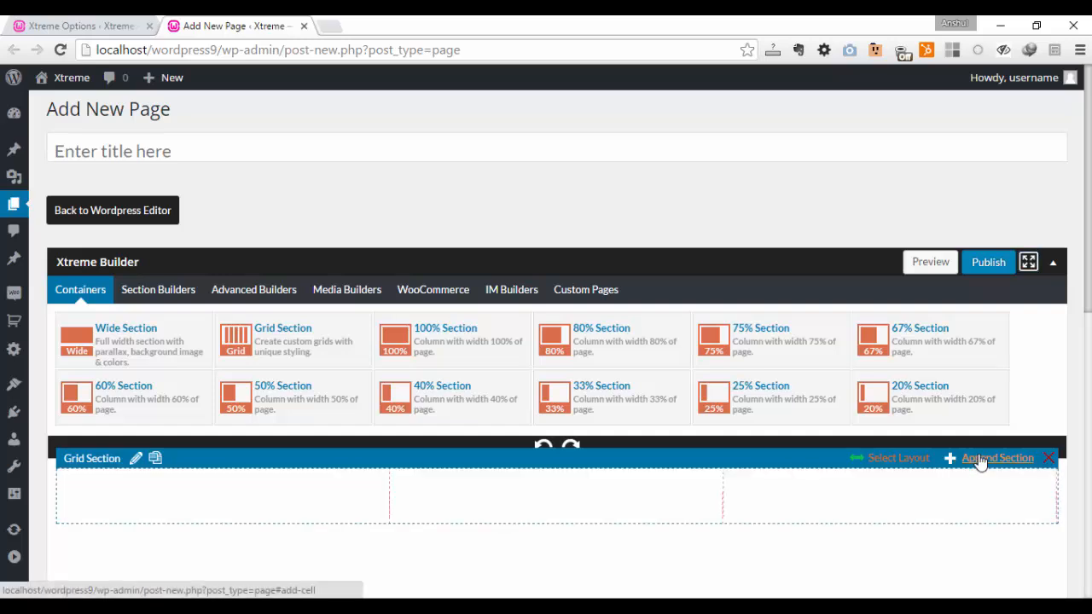
click(980, 459)
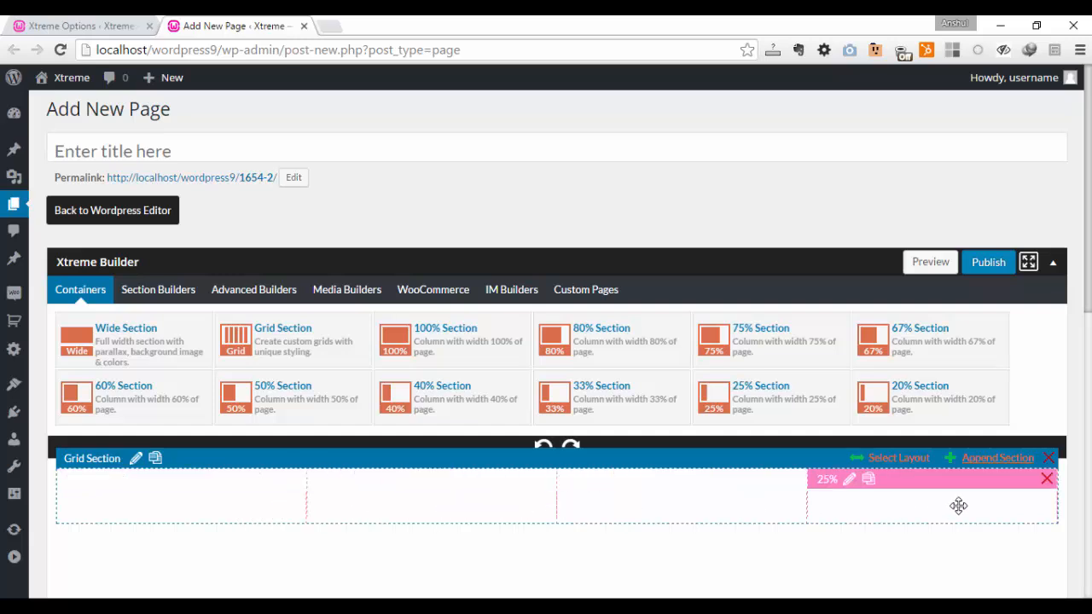
click(135, 460)
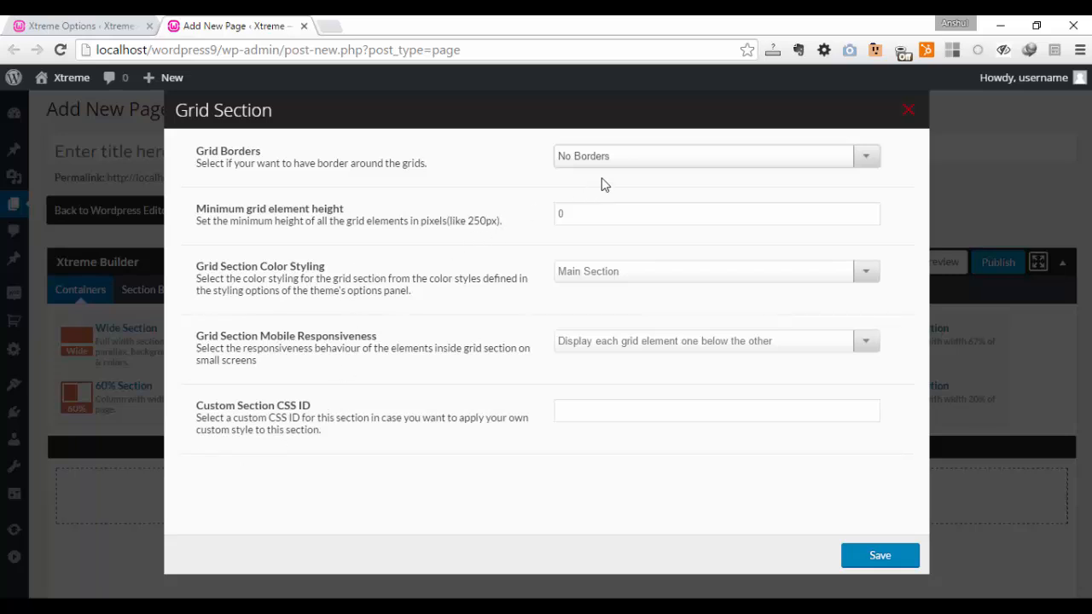
click(622, 158)
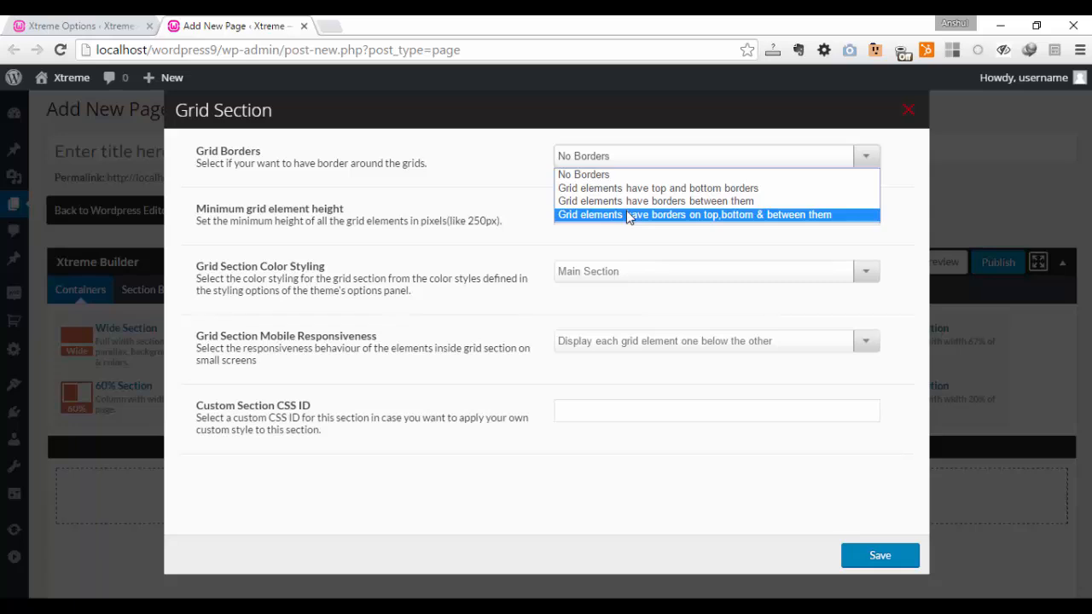
click(613, 232)
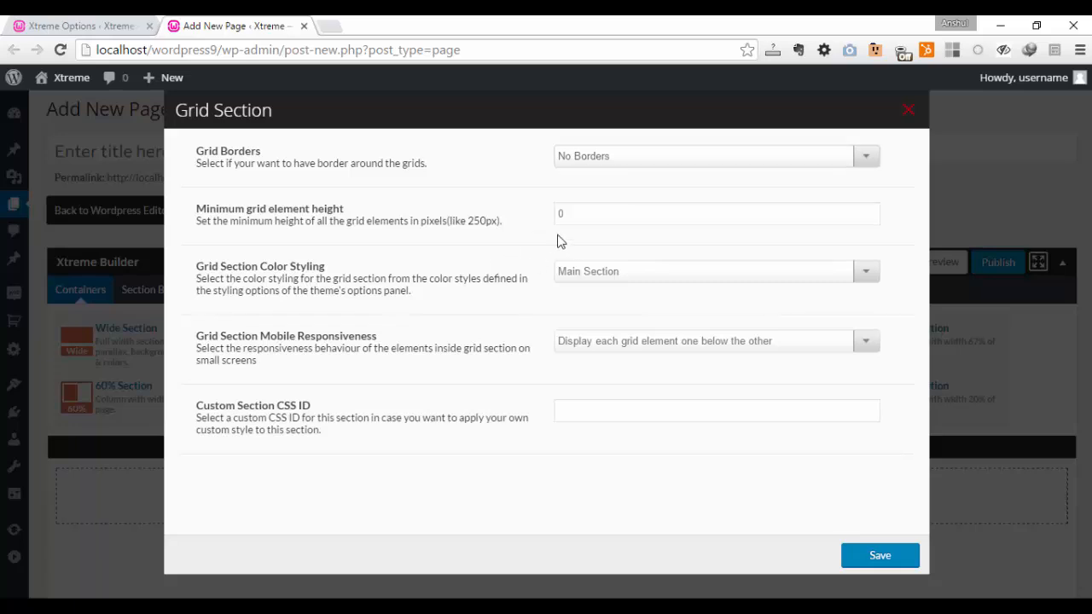
drag(585, 214, 533, 212)
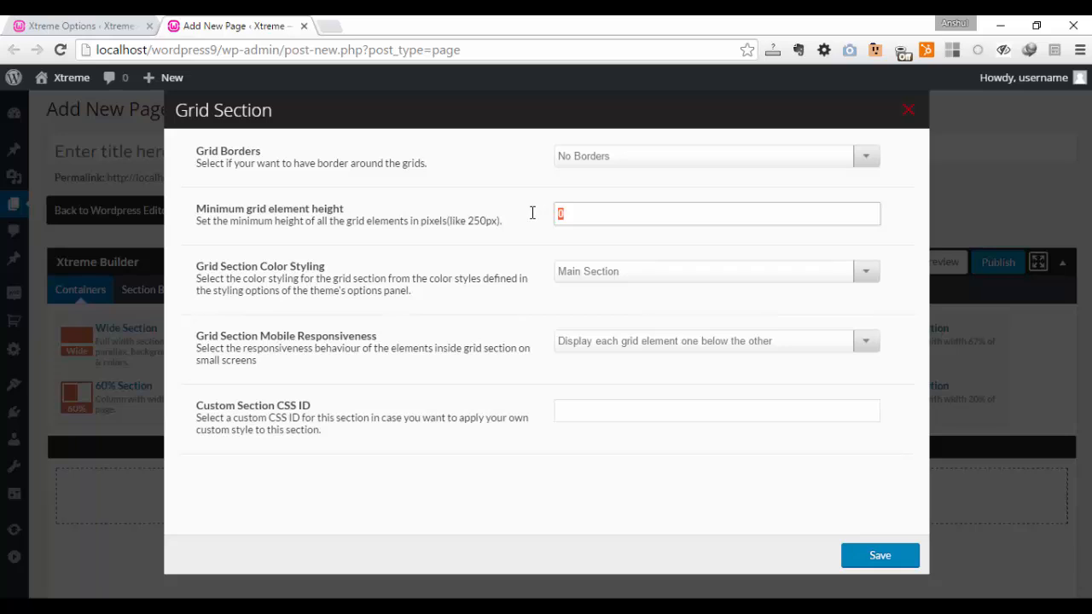
text(250)
click(617, 271)
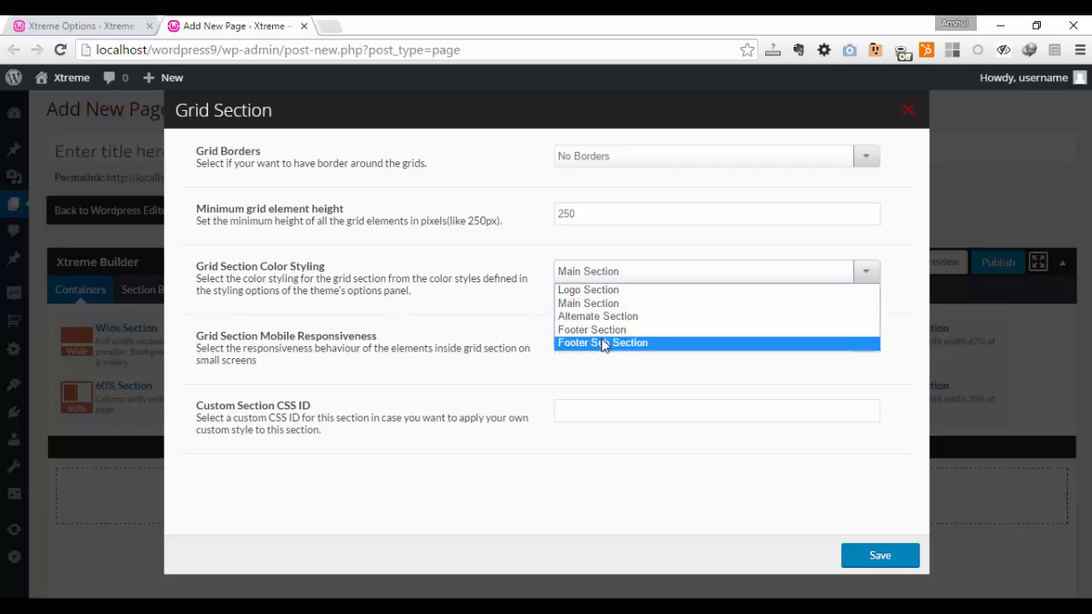
click(454, 296)
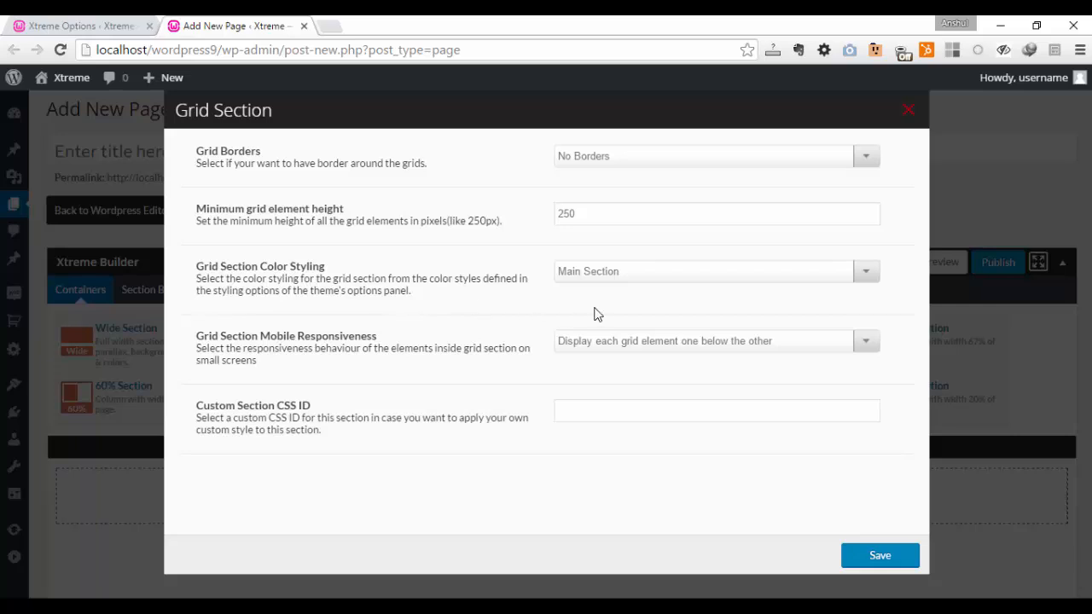
click(752, 344)
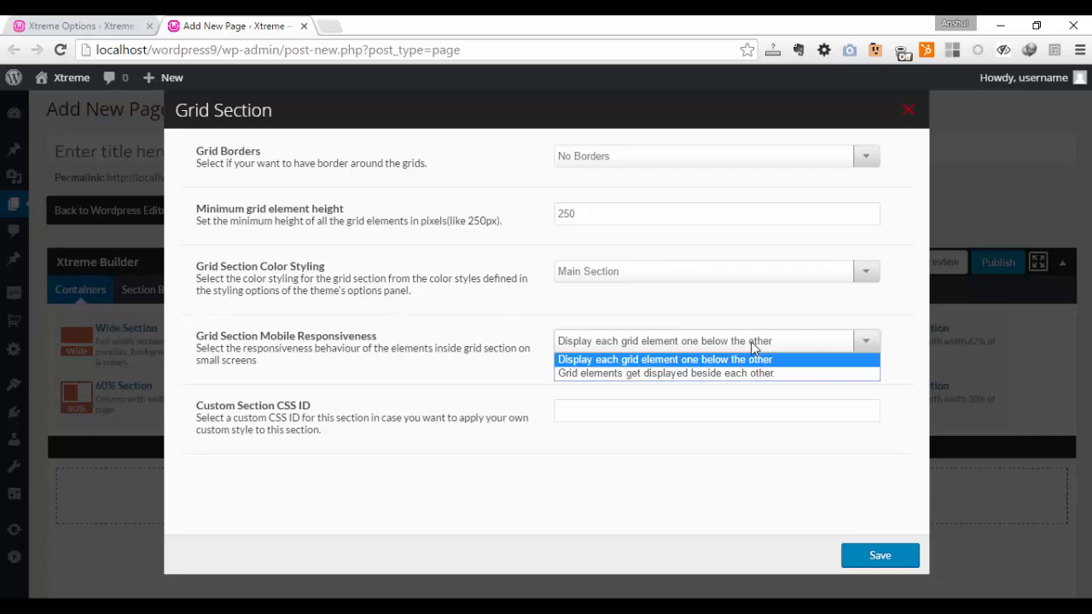
click(683, 403)
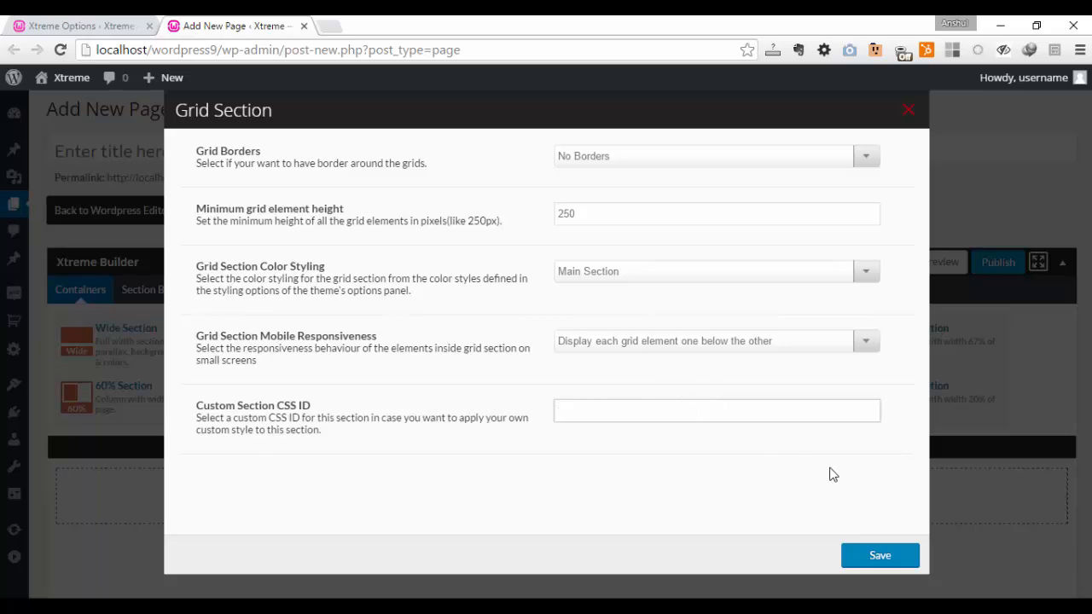
click(879, 556)
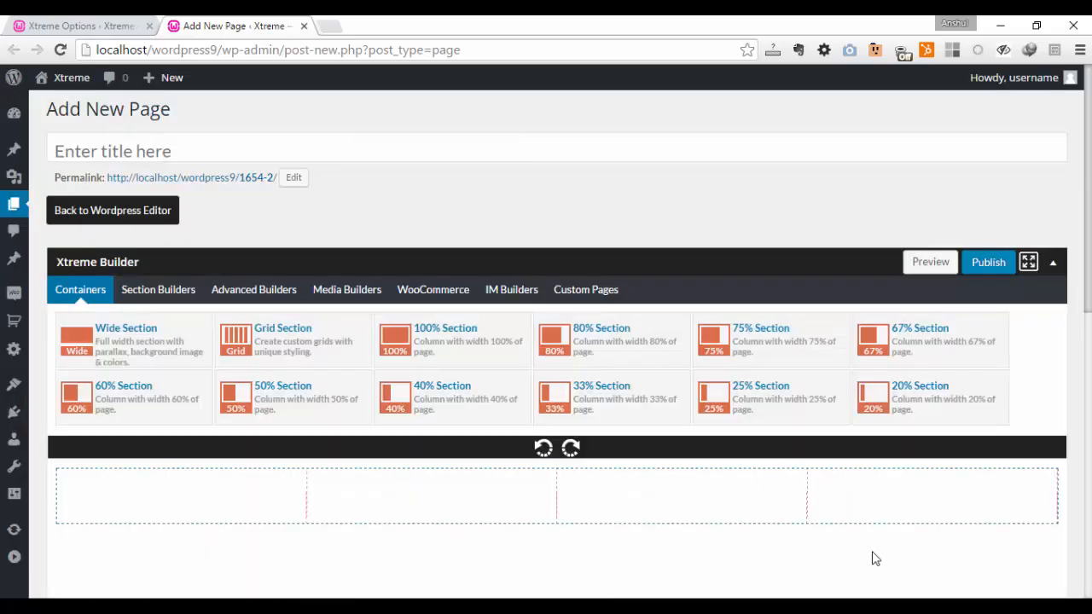
- Open the settings of the first 25% grid cell and choose Top as its vertical positioning
mouse_move(217, 497)
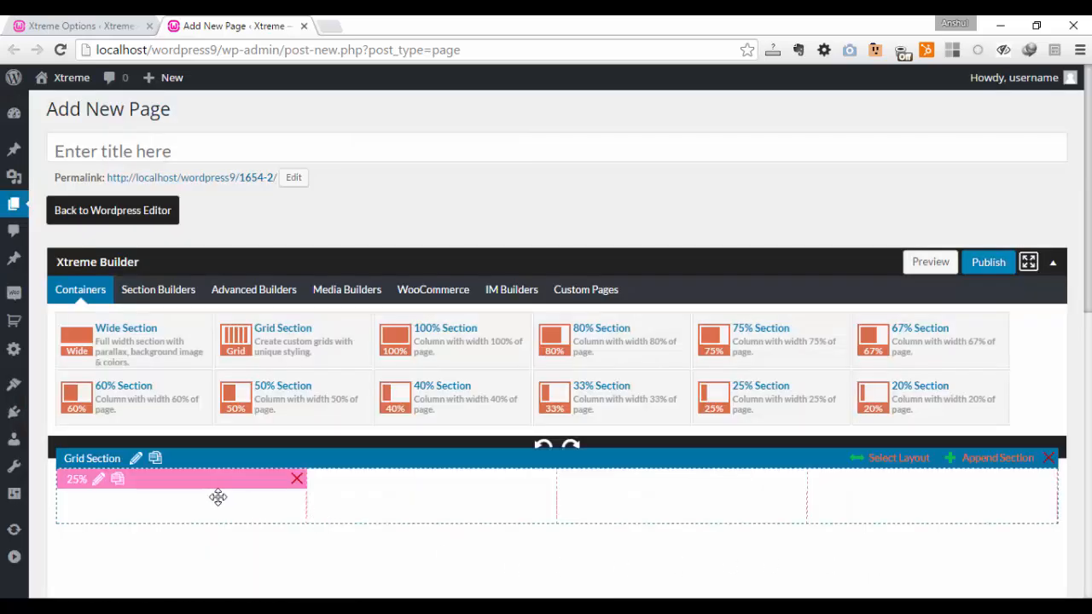
click(100, 488)
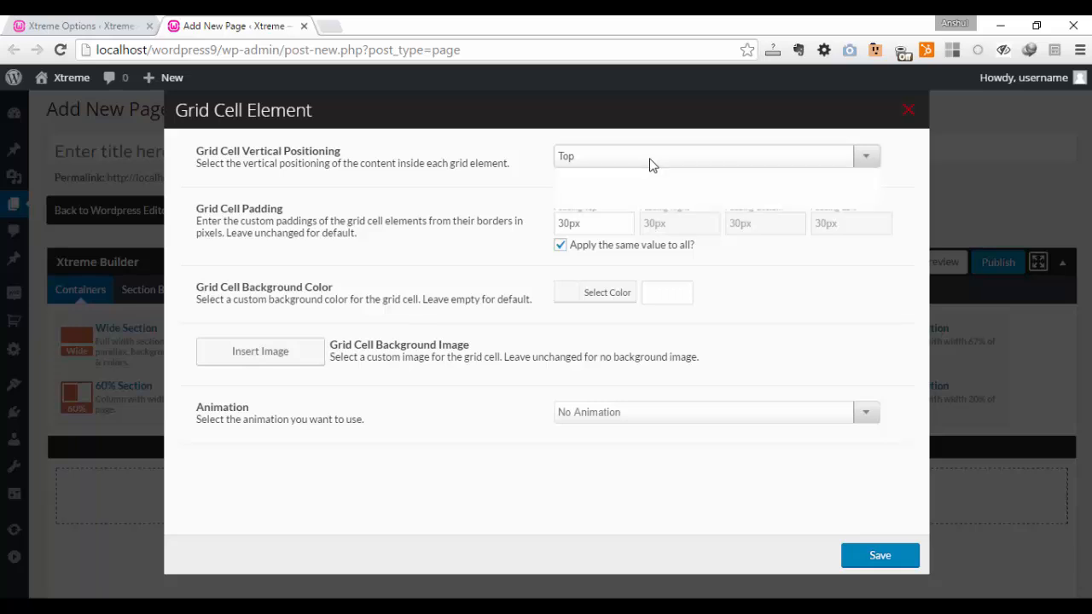
click(651, 158)
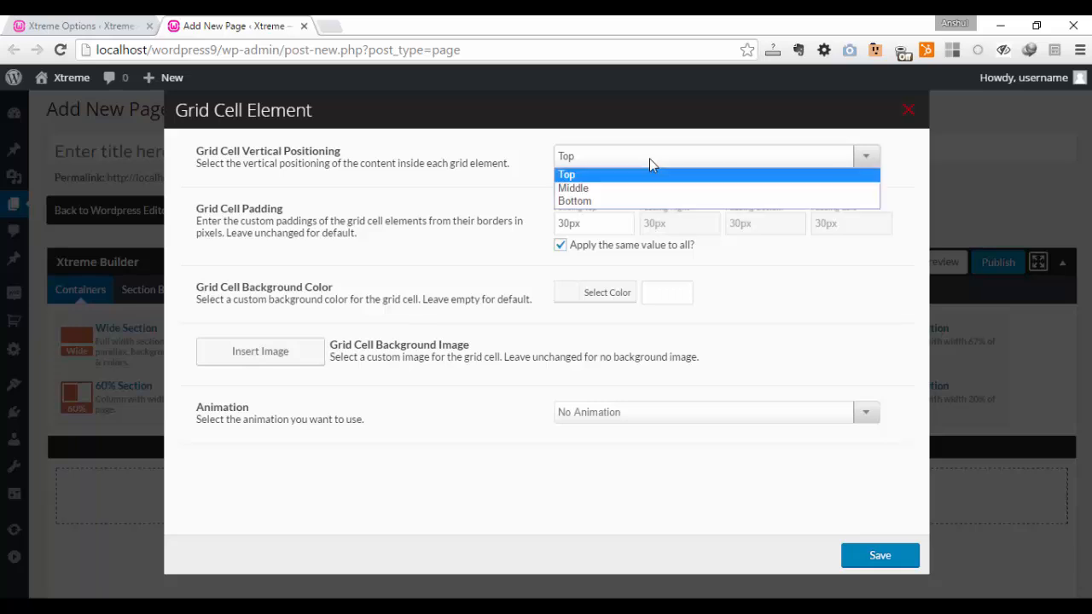
click(649, 158)
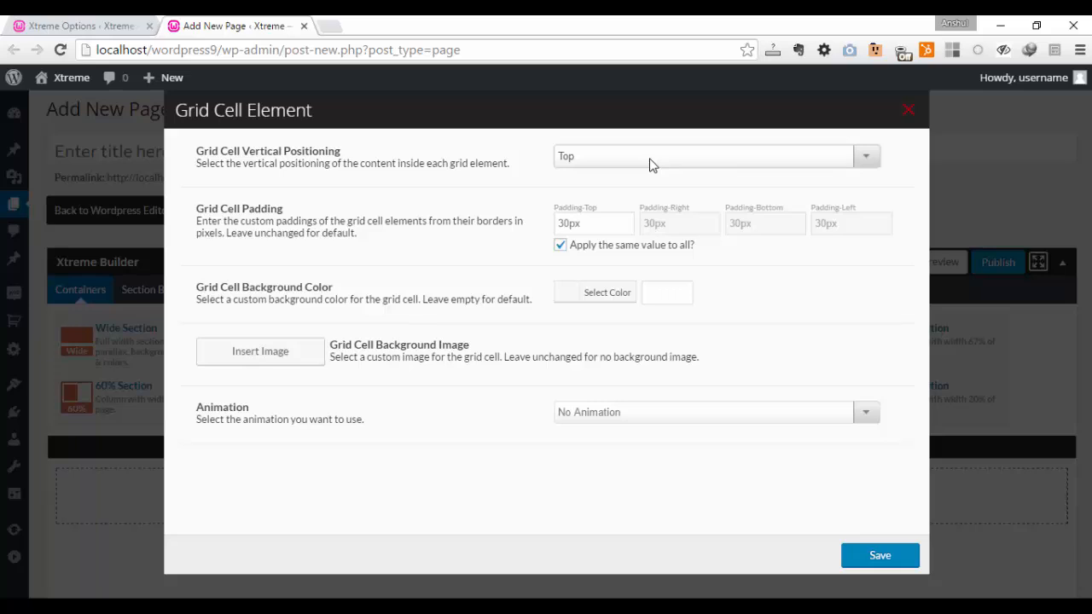
click(651, 158)
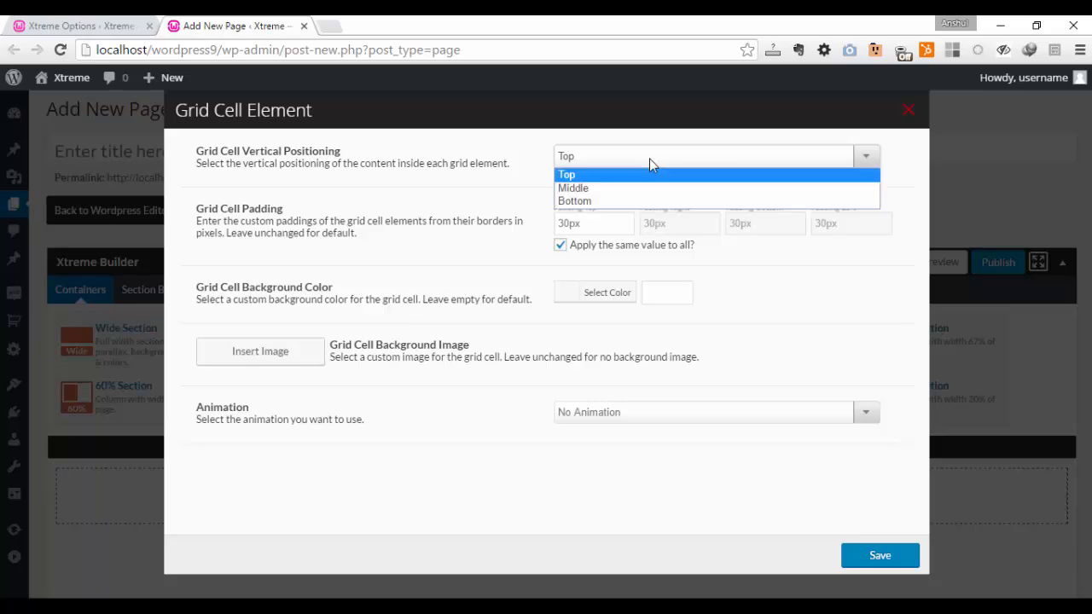
click(652, 177)
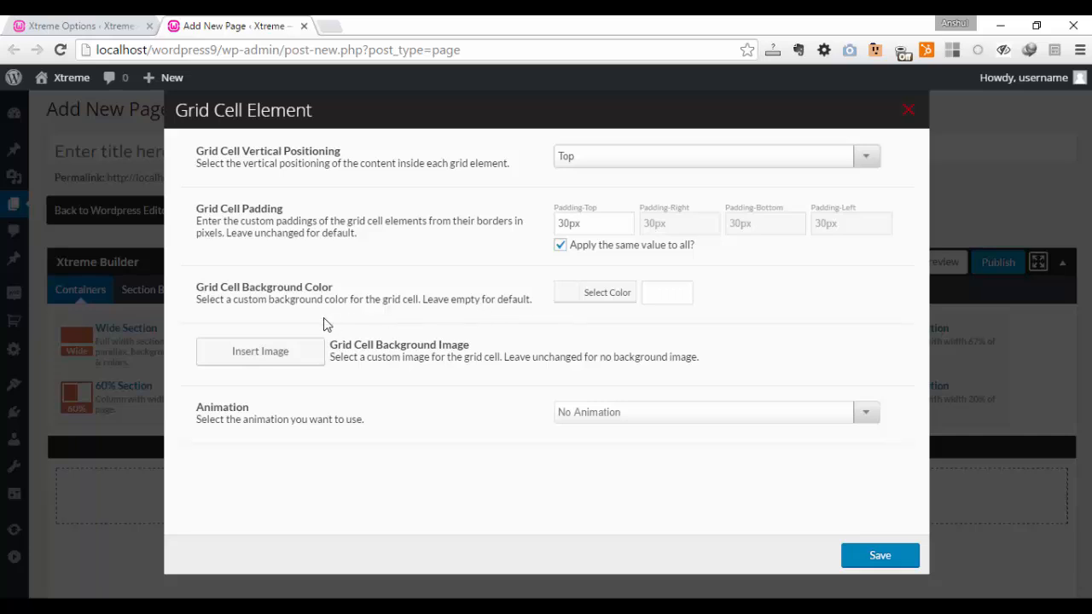
- Insert the hiking backpack and boots photo from the media library as the grid cell's background image
click(305, 353)
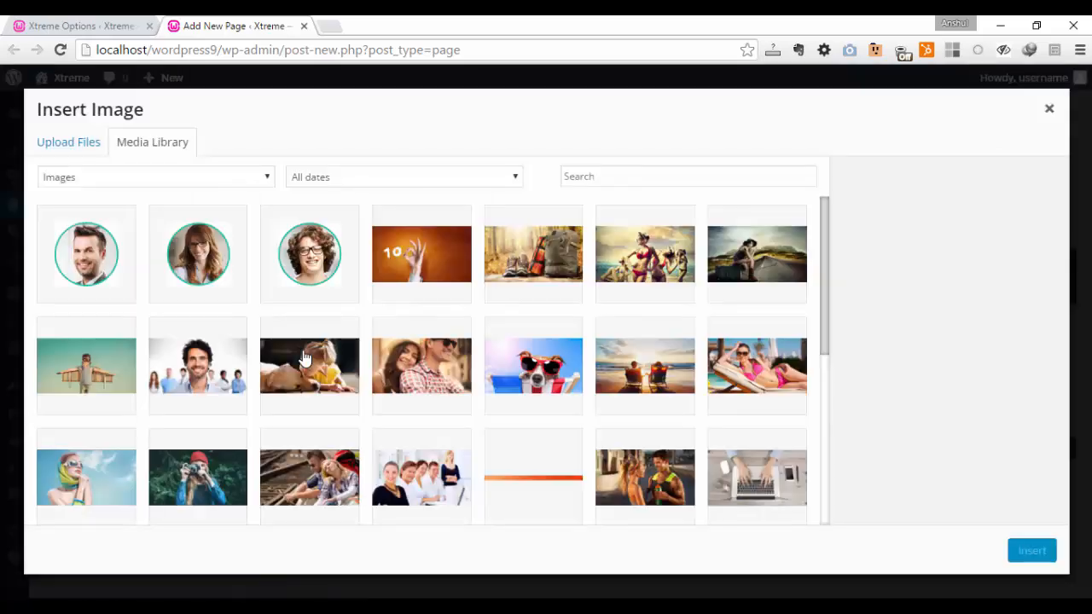
click(519, 249)
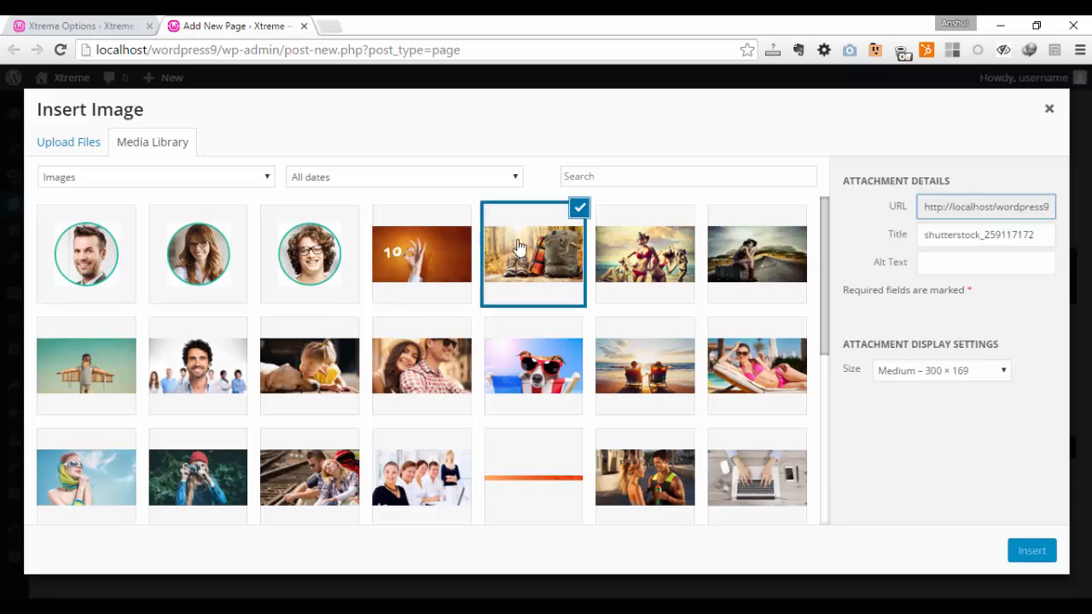
click(1034, 550)
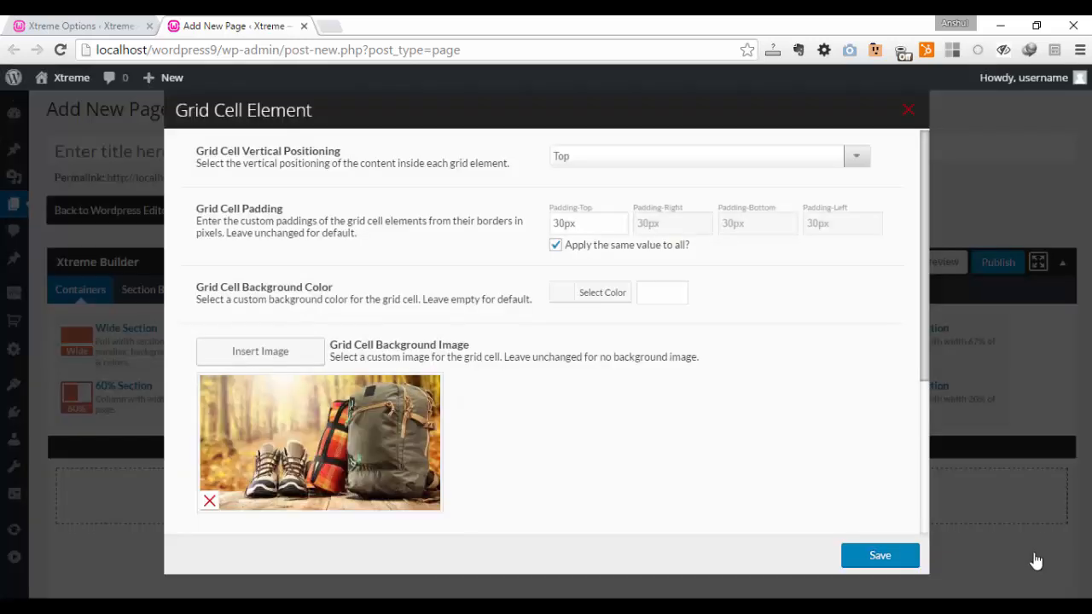
- Set the background image position to Center Center and its repeat to Stretch to fit, keeping the parallax option at Scroll
drag(929, 284, 922, 397)
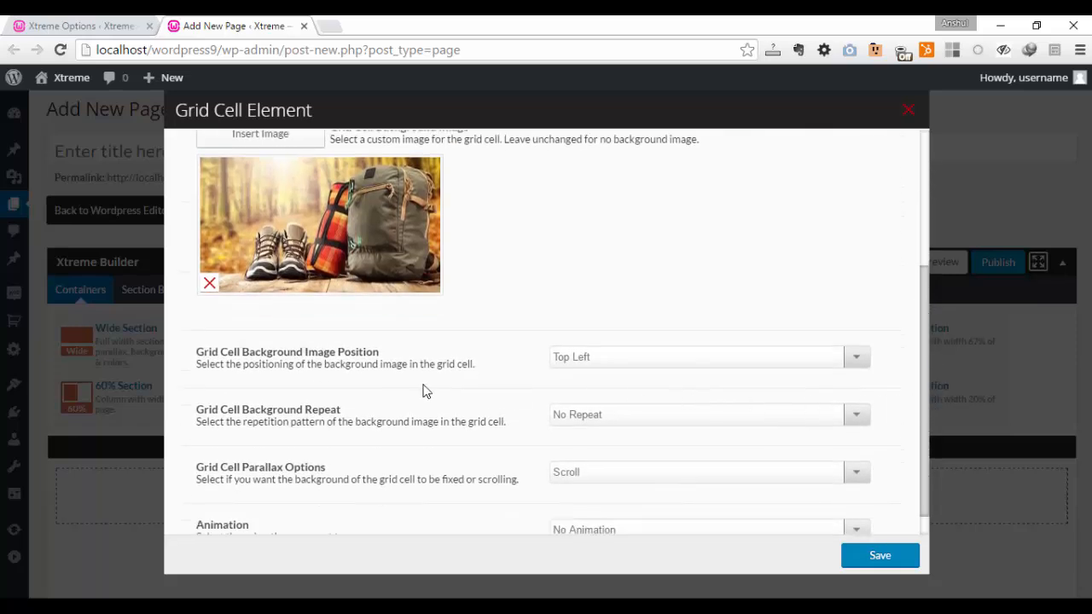
click(631, 364)
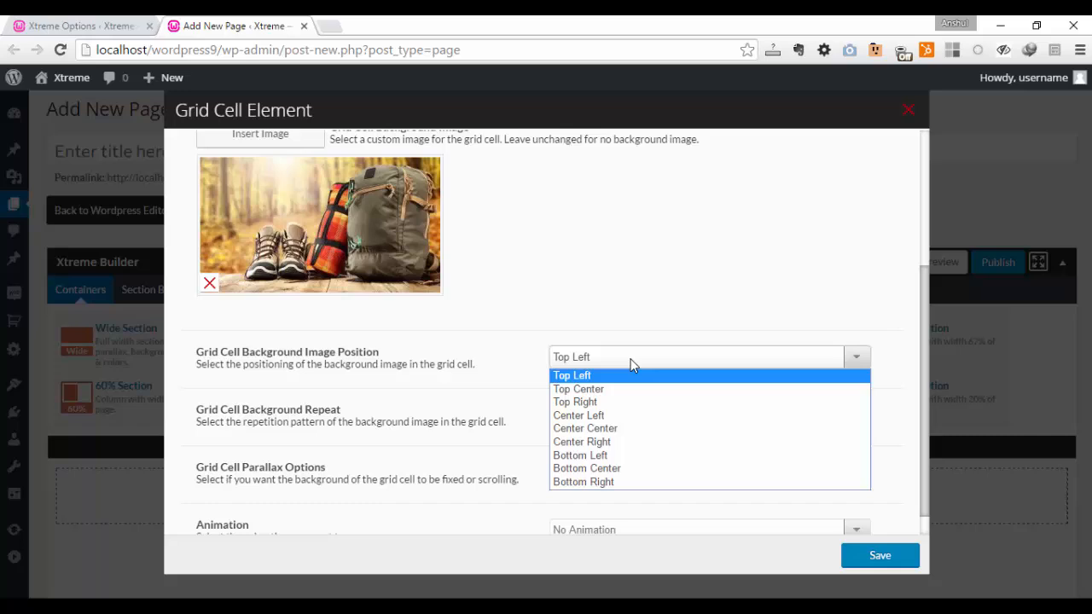
click(623, 429)
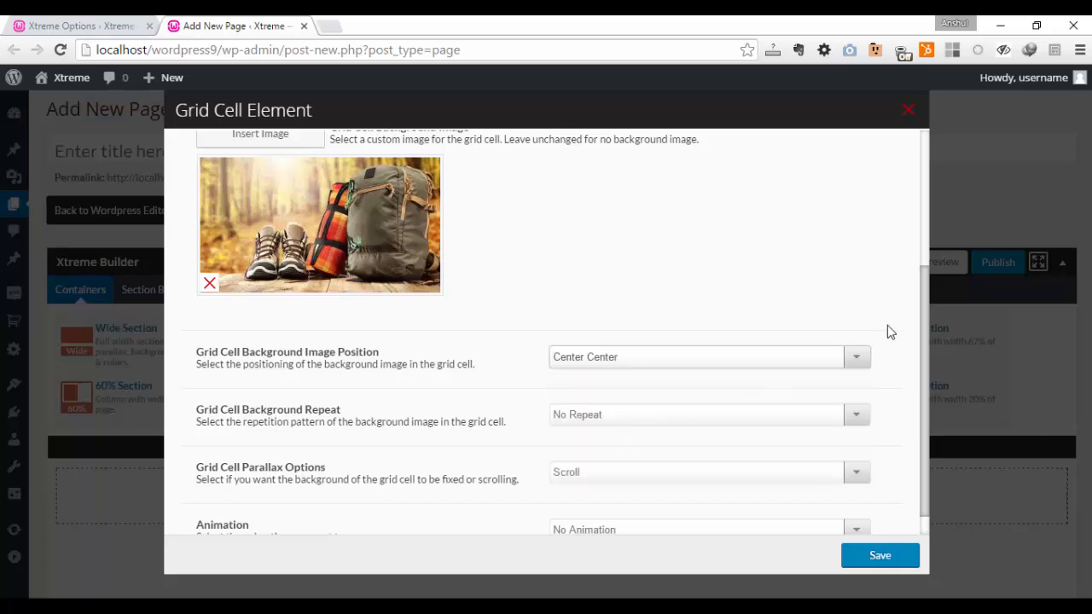
drag(927, 291, 923, 304)
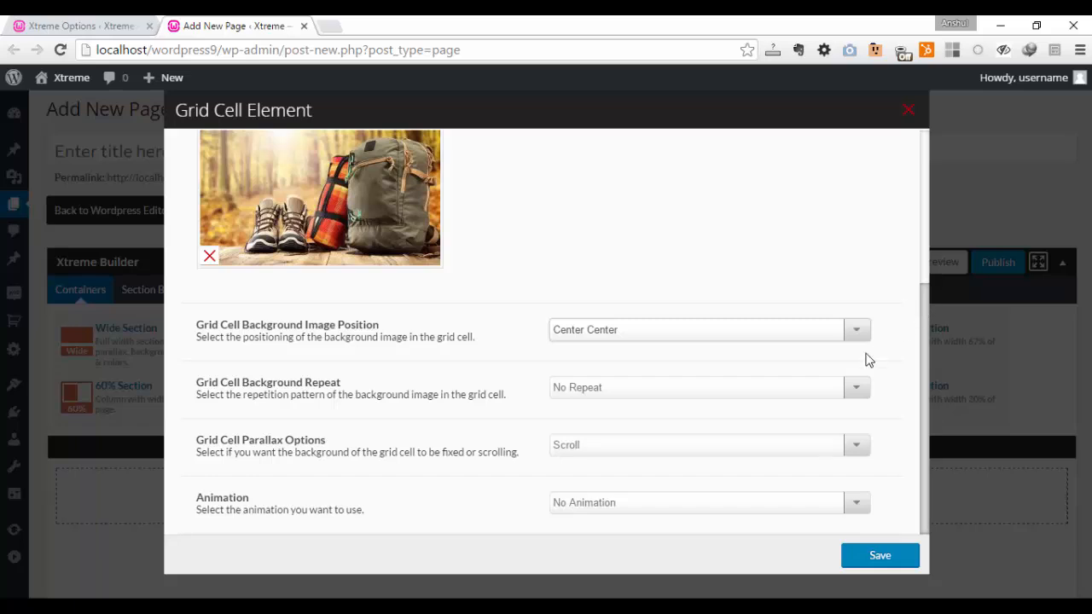
click(792, 395)
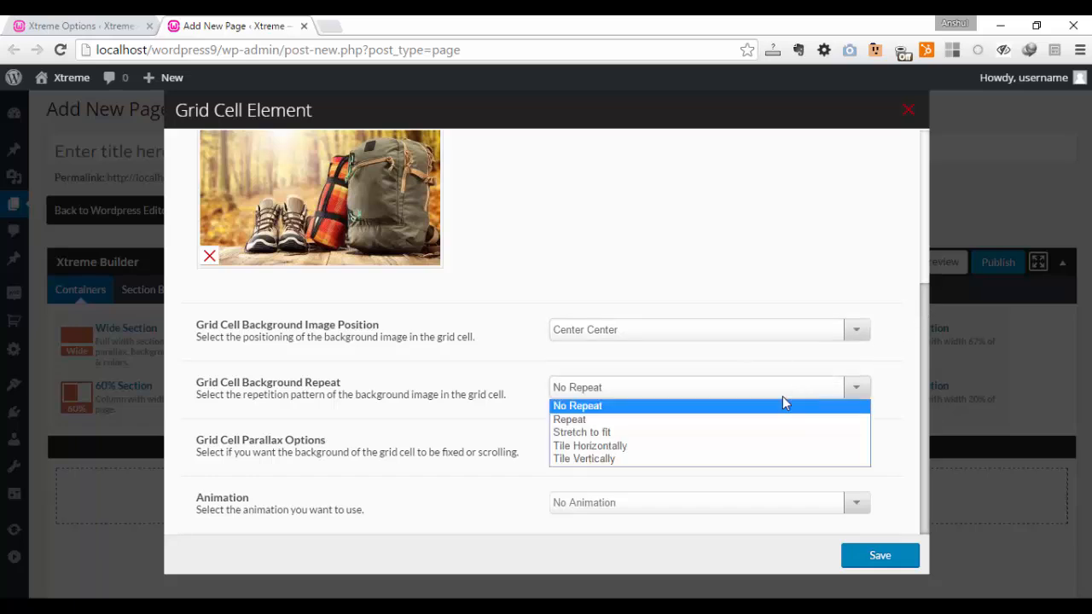
click(755, 437)
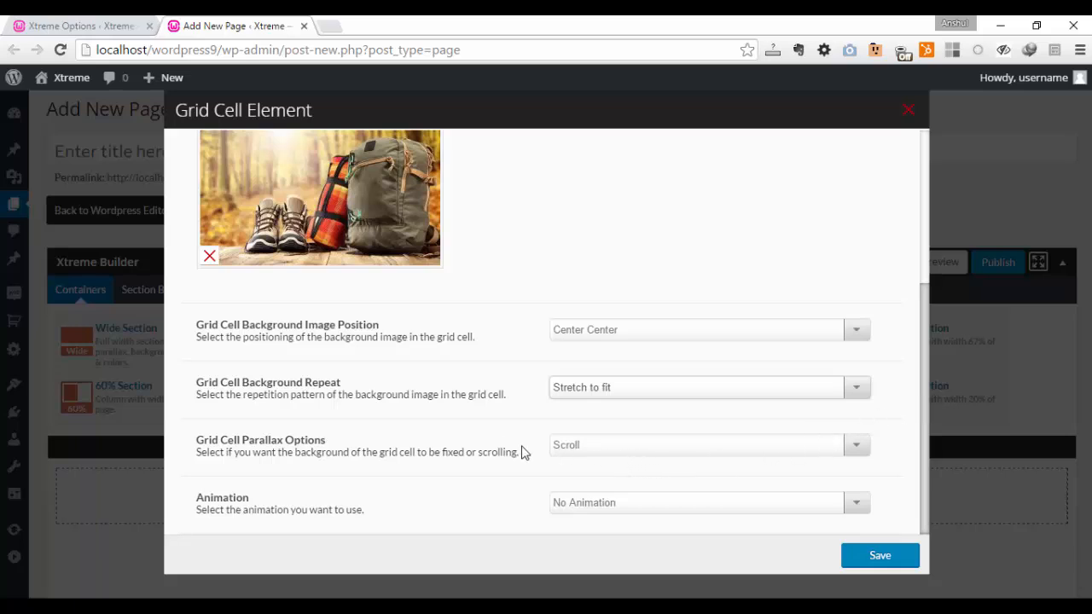
click(635, 446)
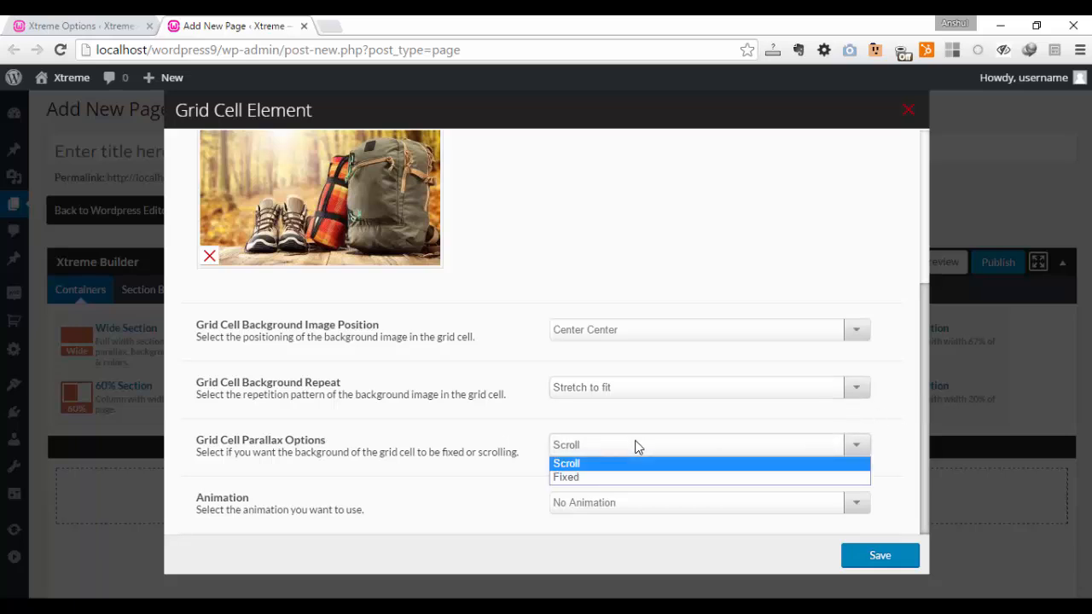
click(635, 446)
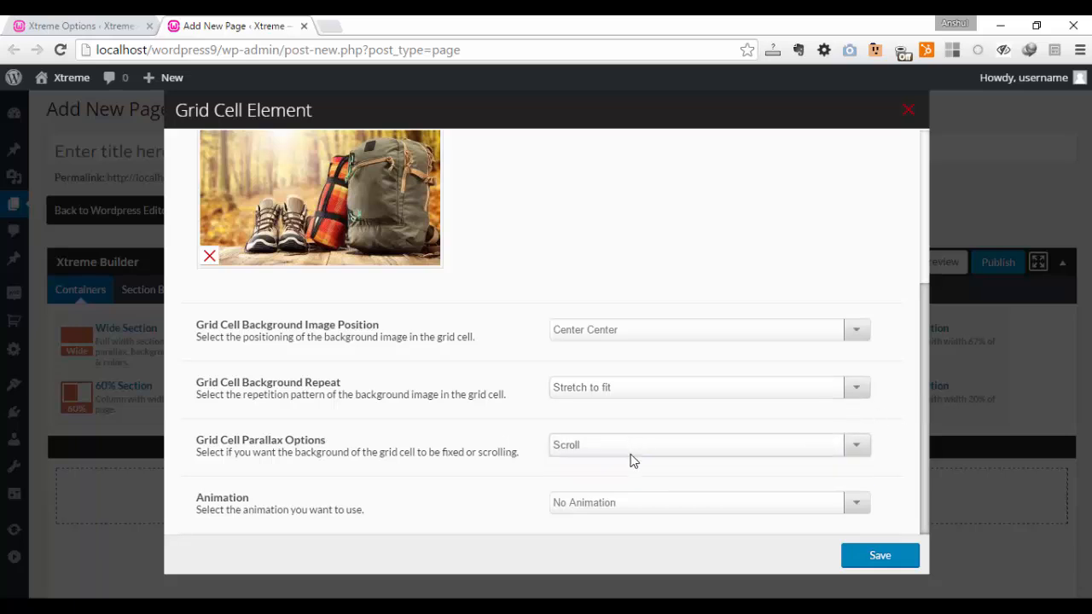
- Set the grid cell's animation to Rubber Band and save the cell settings
click(624, 508)
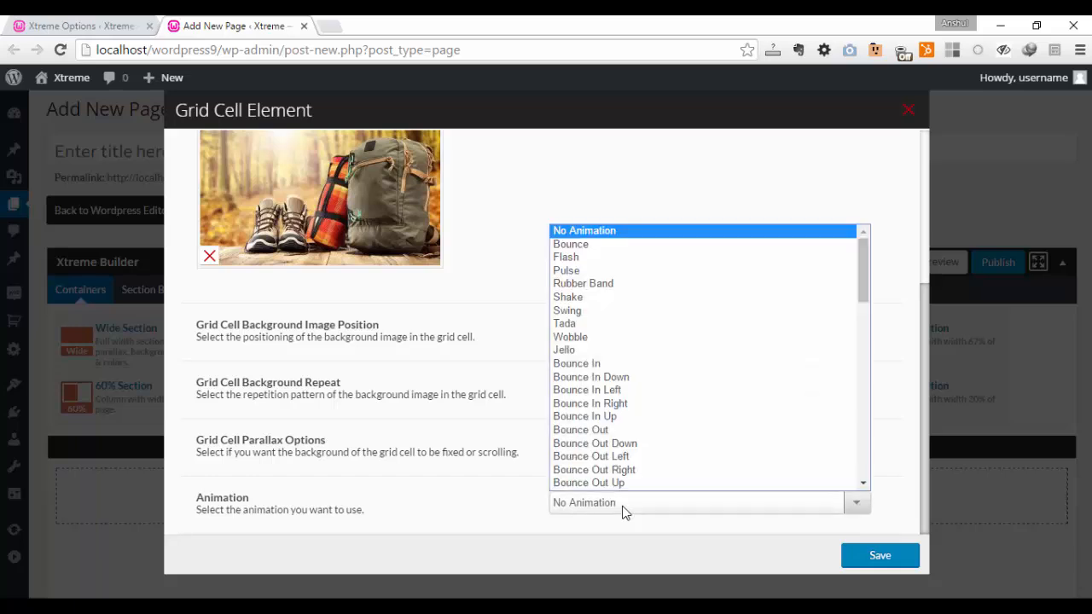
click(640, 292)
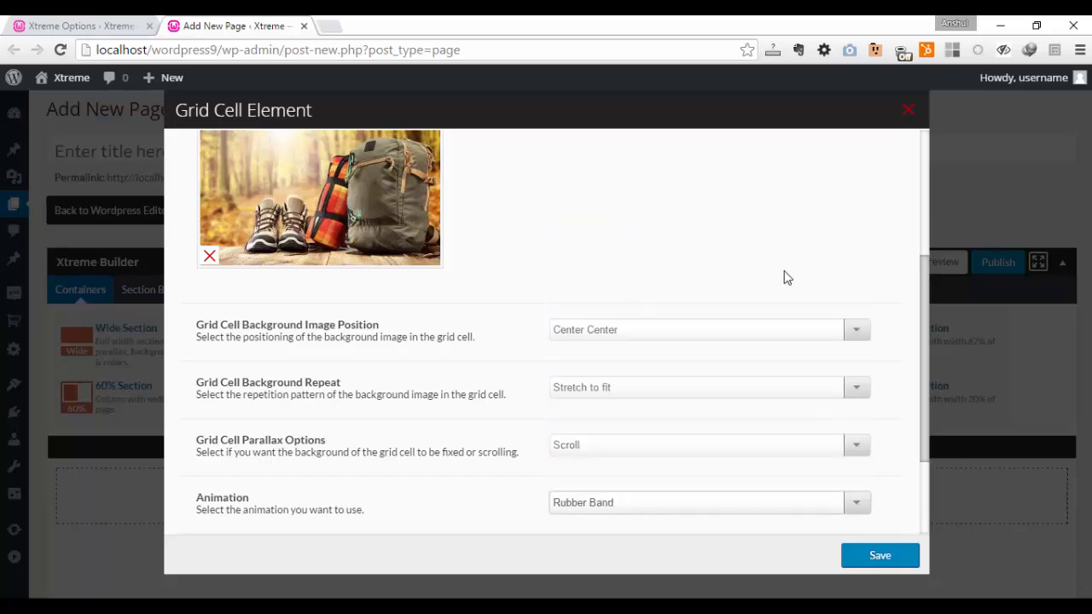
drag(925, 413, 914, 481)
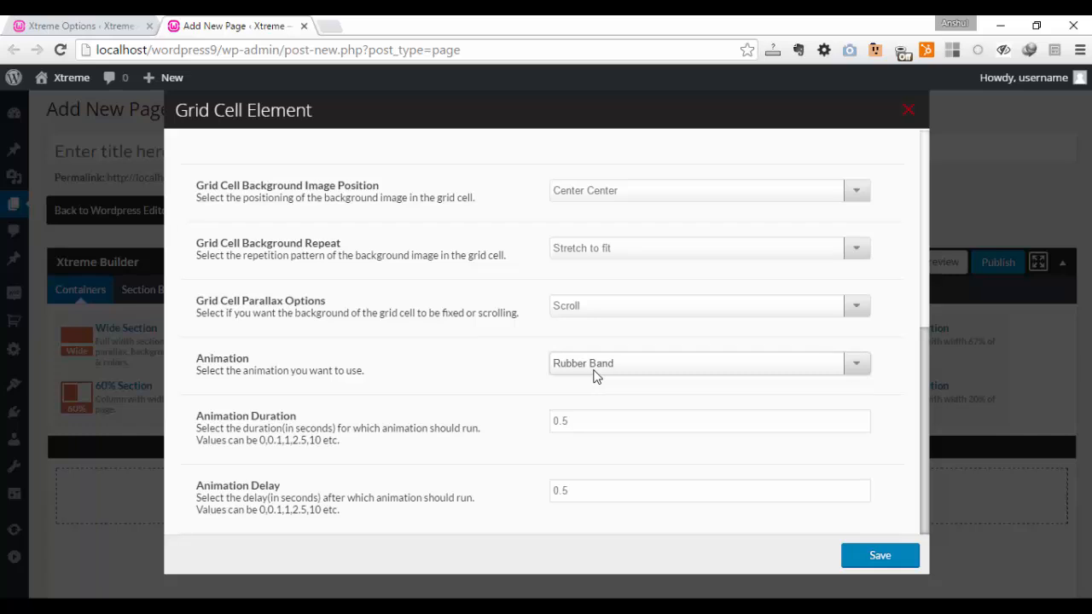
click(880, 558)
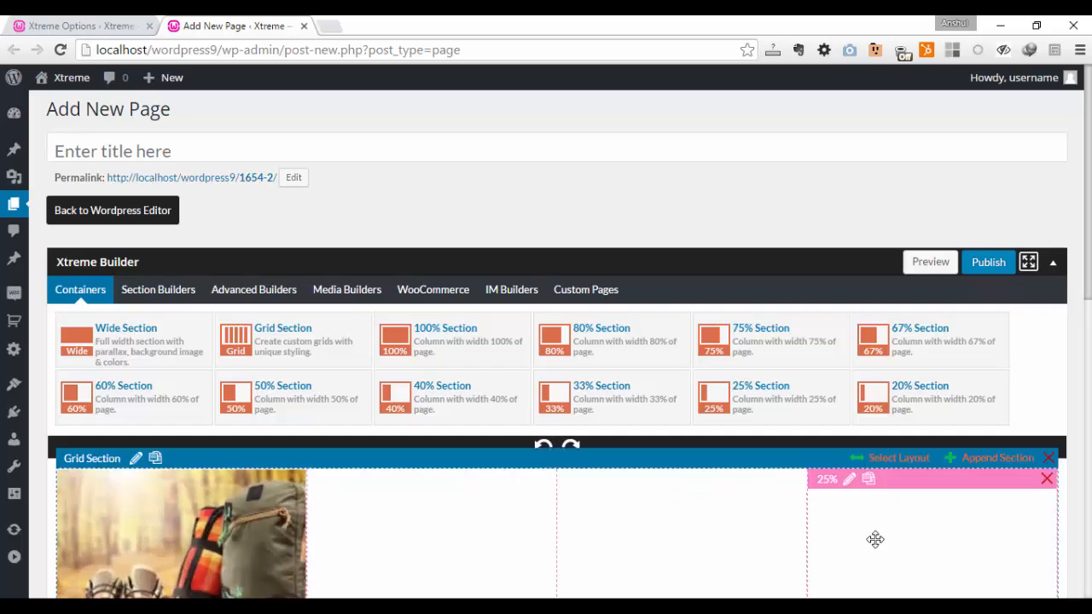
- Add a Button element from the section builders to the first grid cell, over the backpack image
scroll(876, 545, down, 1)
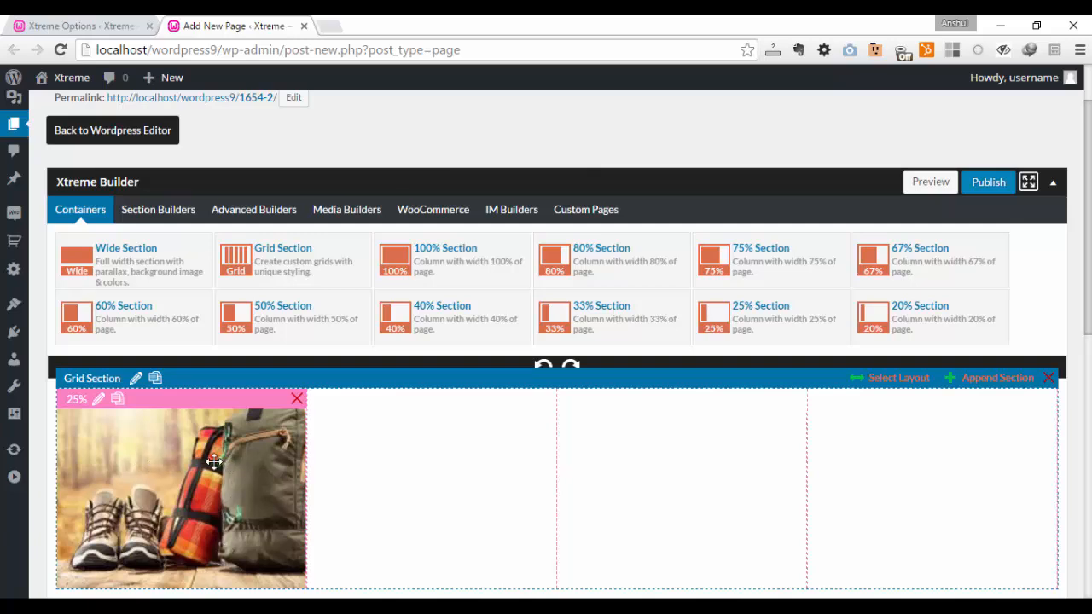
click(160, 212)
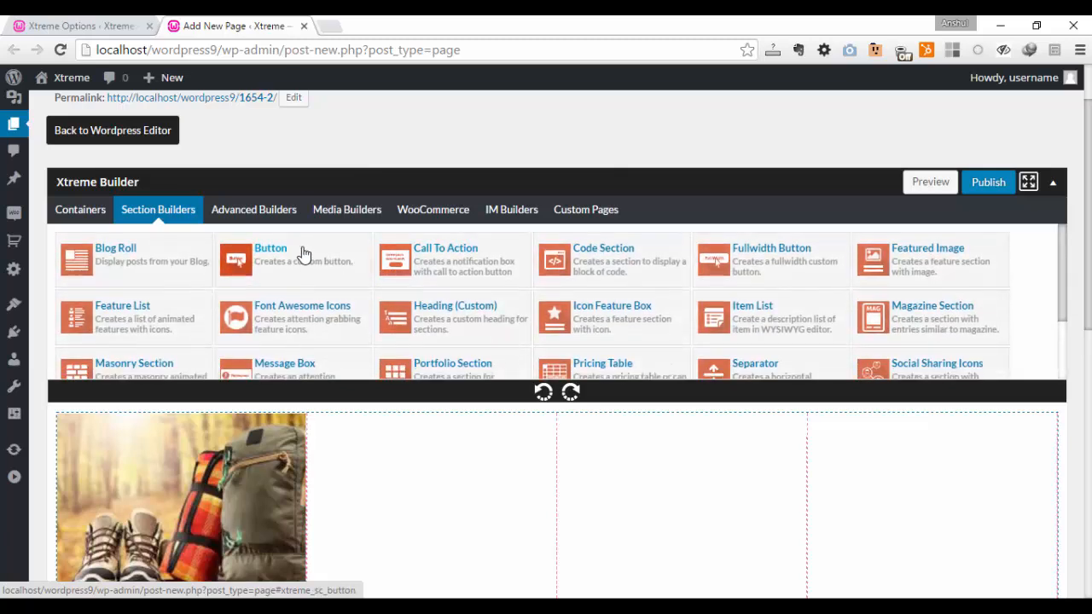
drag(293, 261, 149, 534)
drag(150, 533, 147, 535)
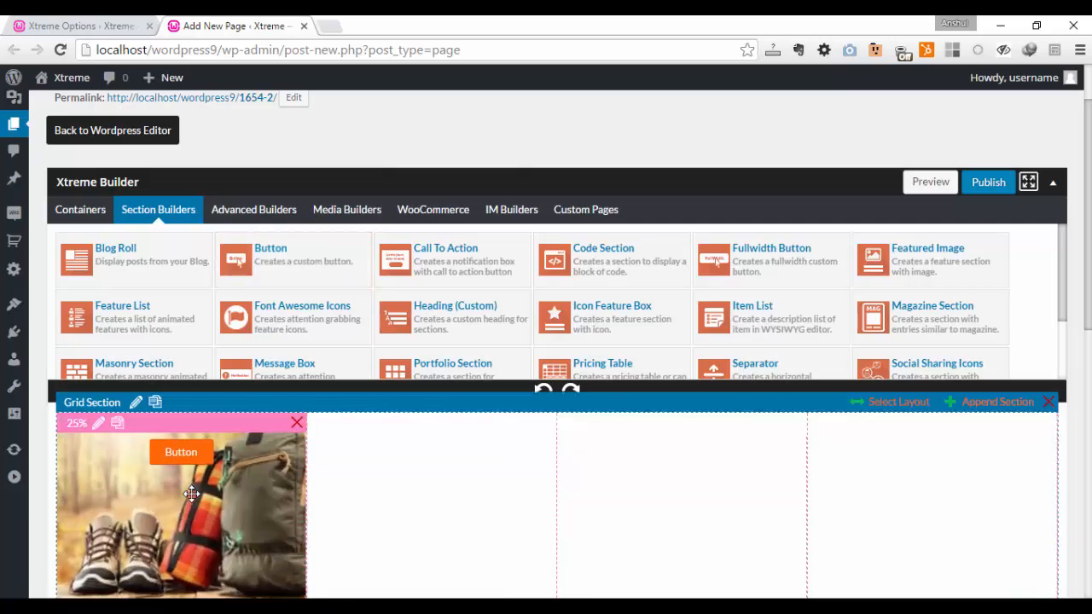
- Clone the first grid cell together with its backpack background image and button
scroll(332, 467, down, 2)
mouse_move(169, 294)
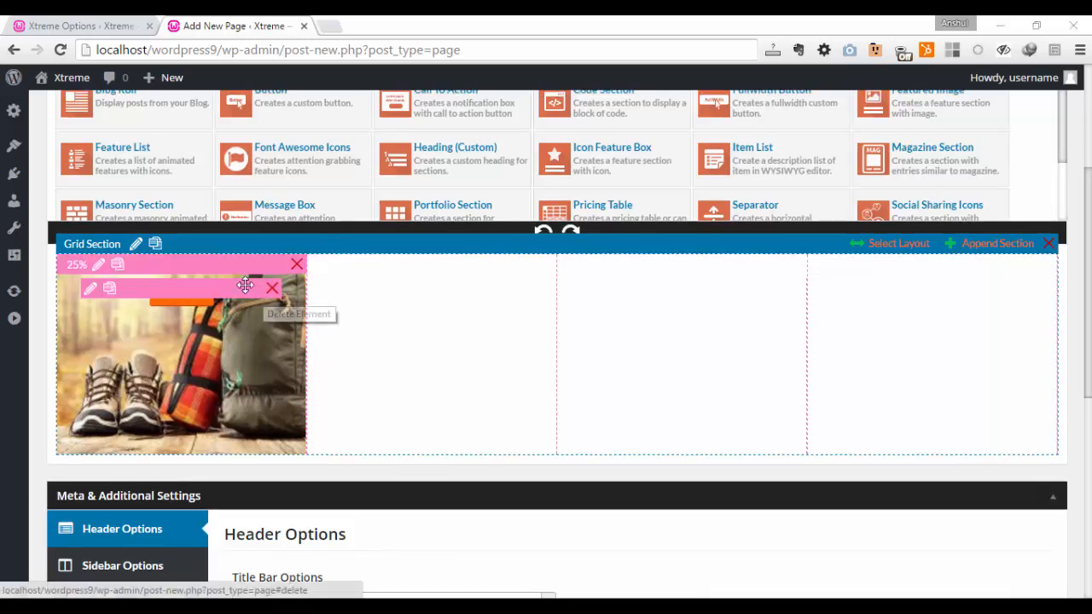
click(118, 267)
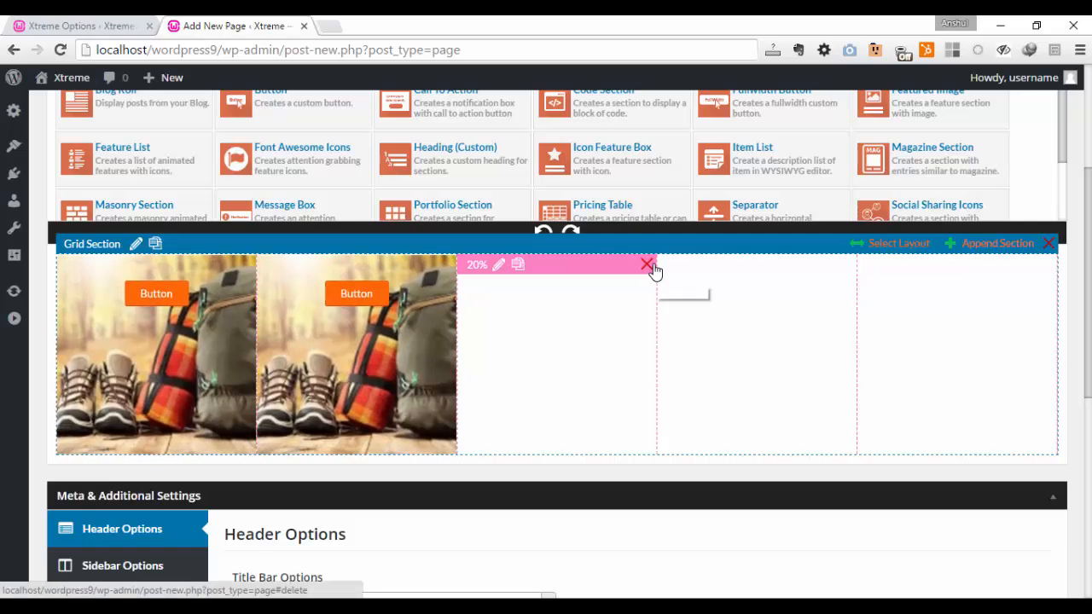
- Delete the three empty cells from the grid section and clone the second backpack cell to make a third
click(647, 266)
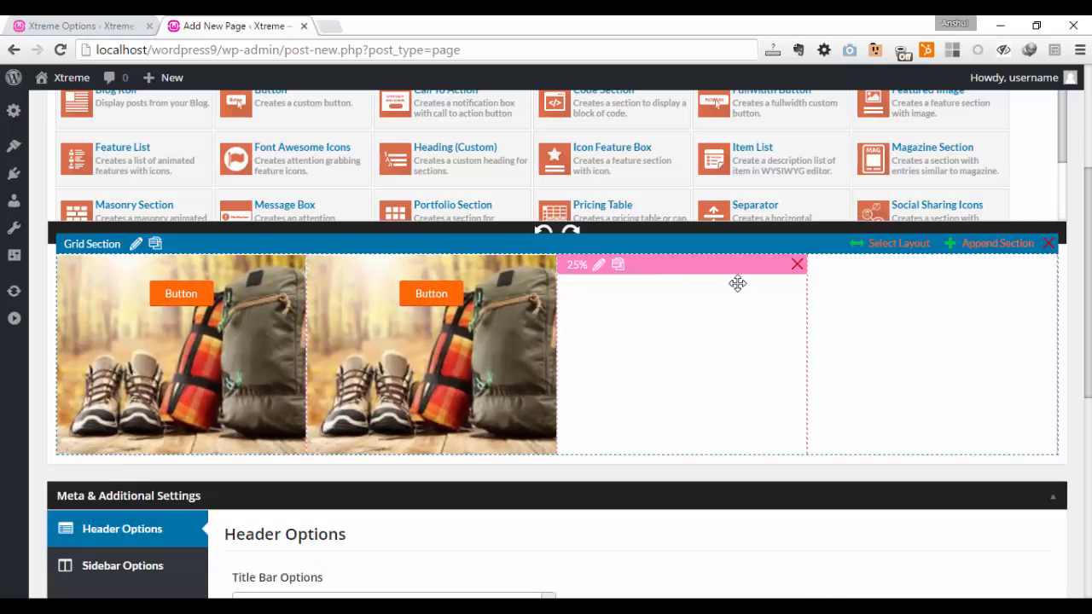
click(798, 266)
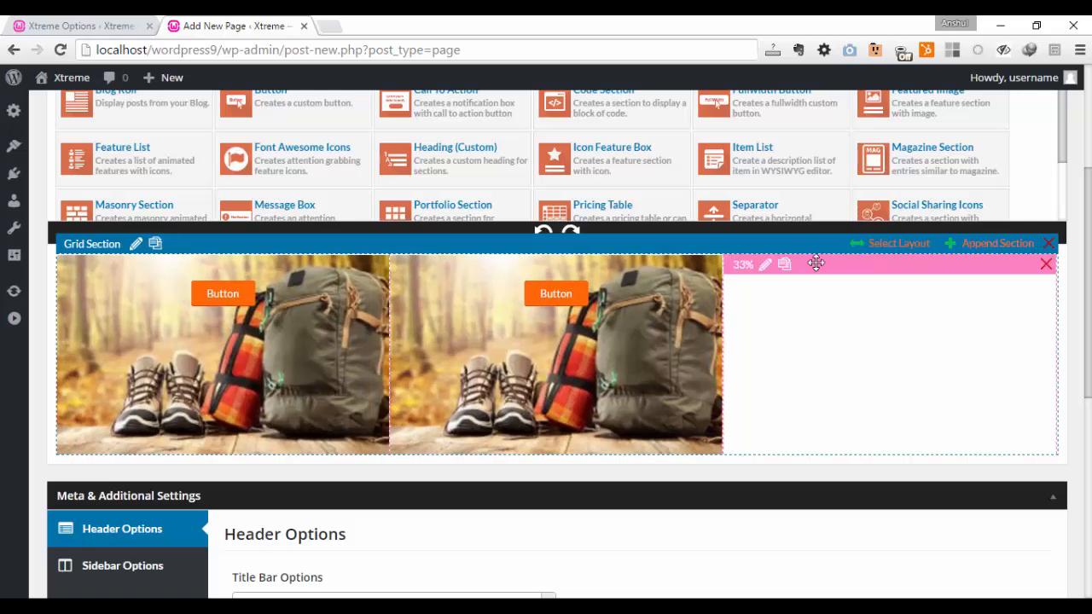
click(1047, 265)
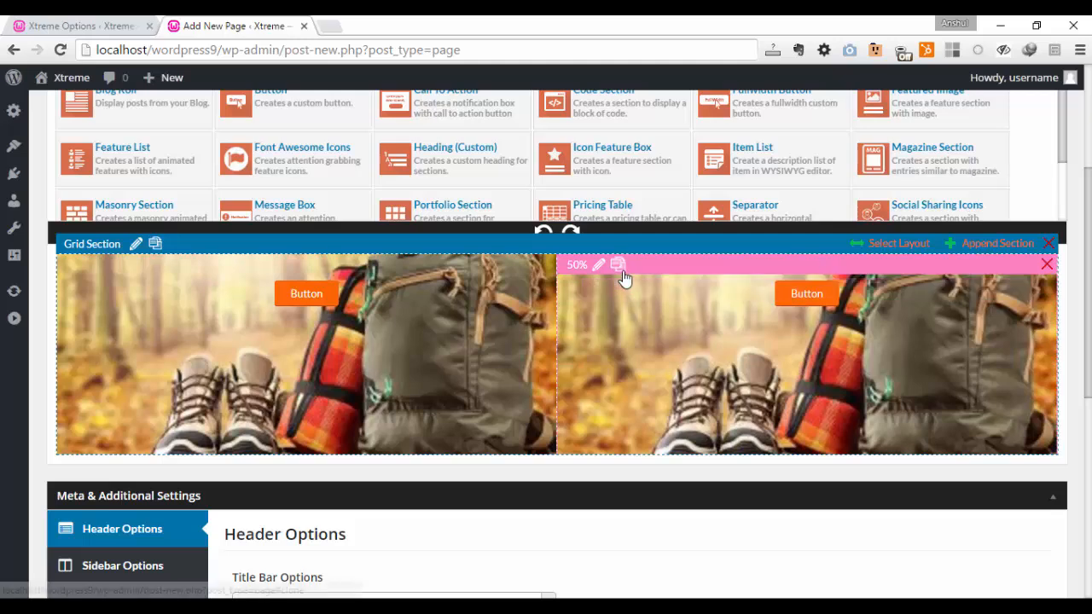
click(619, 267)
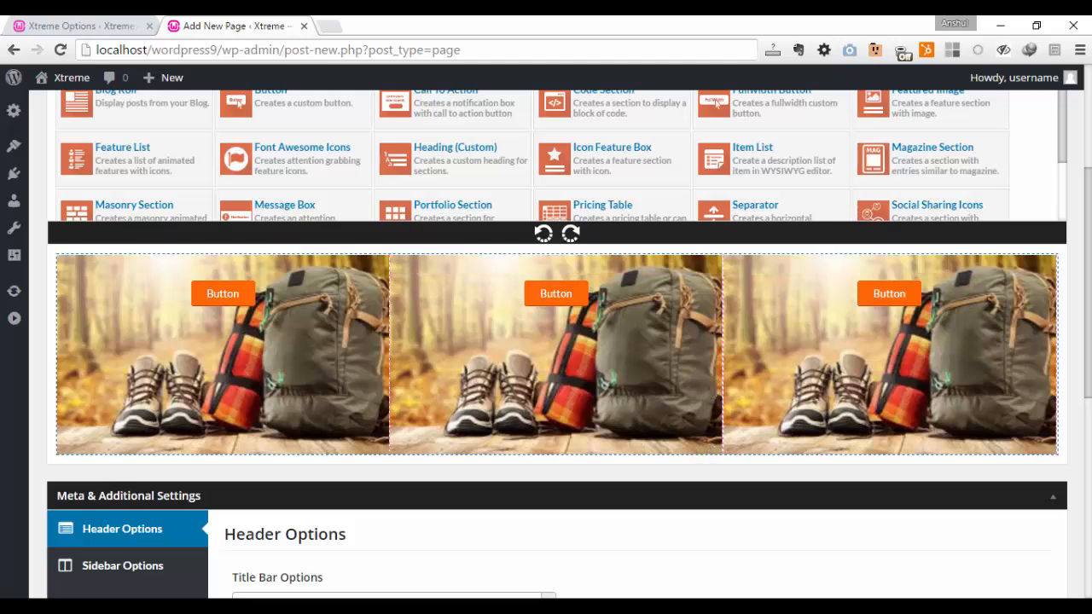
- Publish the page with its three-cell grid section
scroll(546, 342, up, 1)
scroll(717, 124, up, 3)
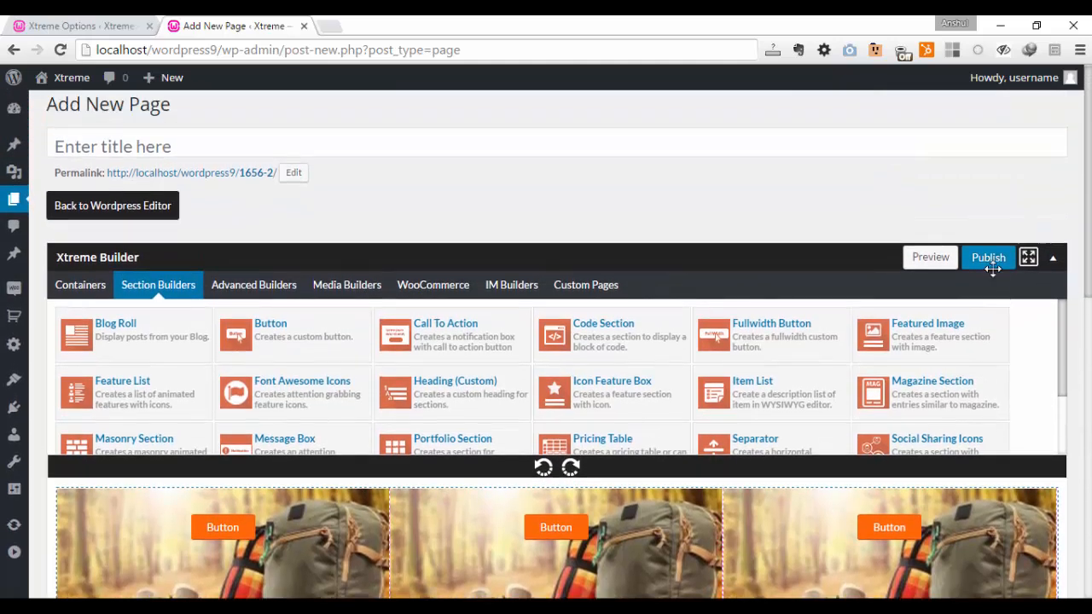
click(991, 262)
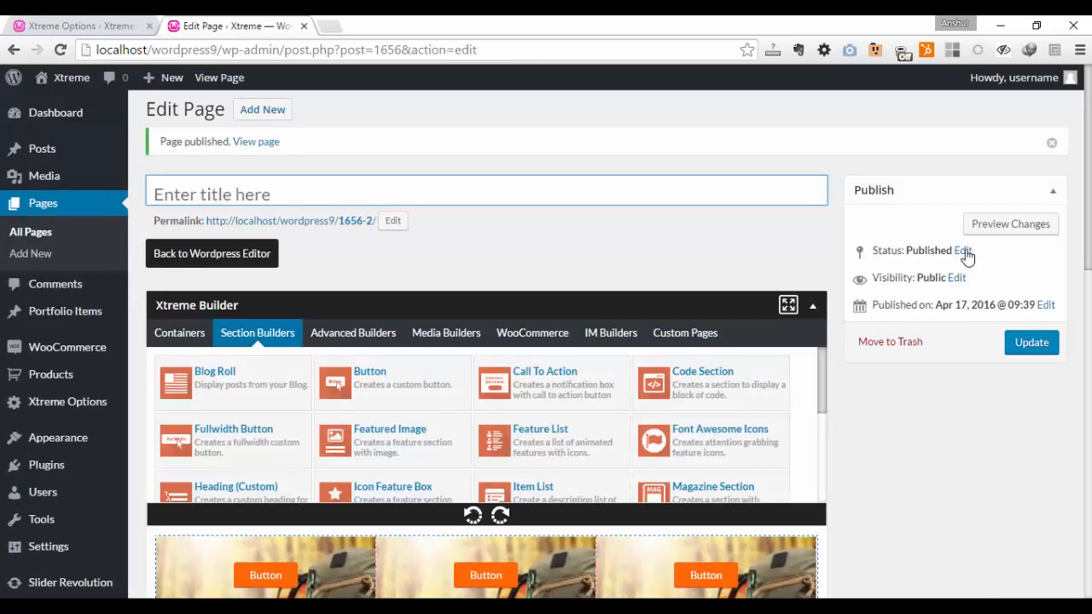
- Open the published page's permalink in a new browser tab and switch to it to view the live grid
right_click(343, 231)
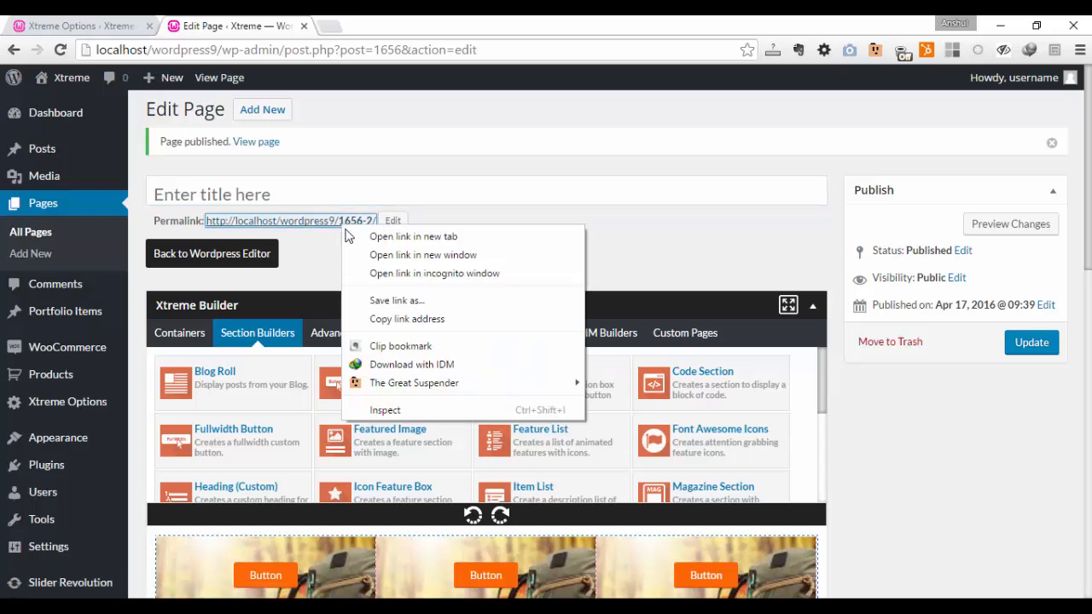
click(401, 237)
click(373, 26)
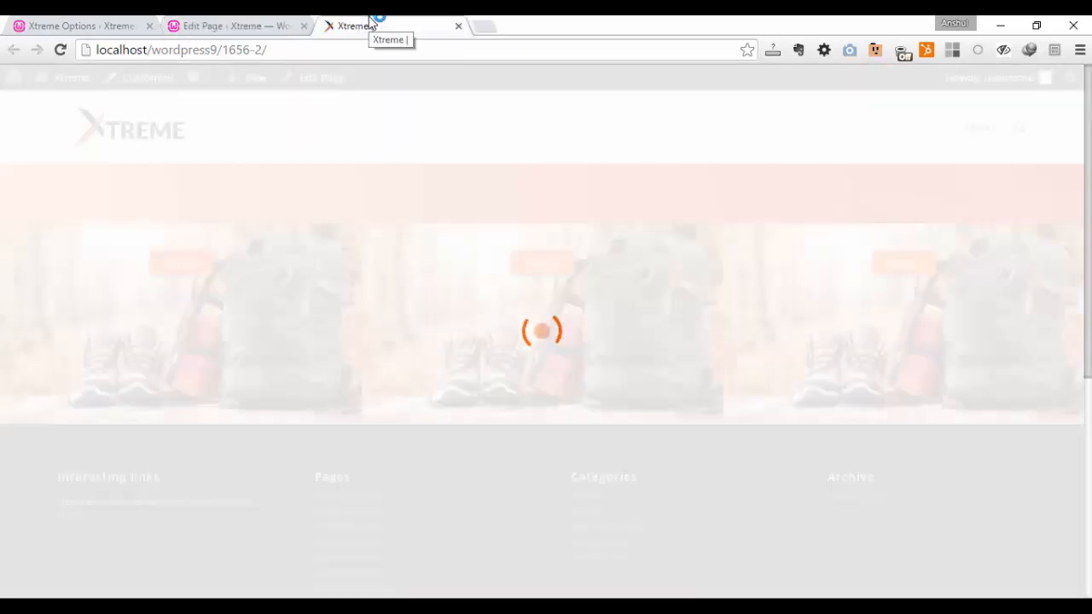